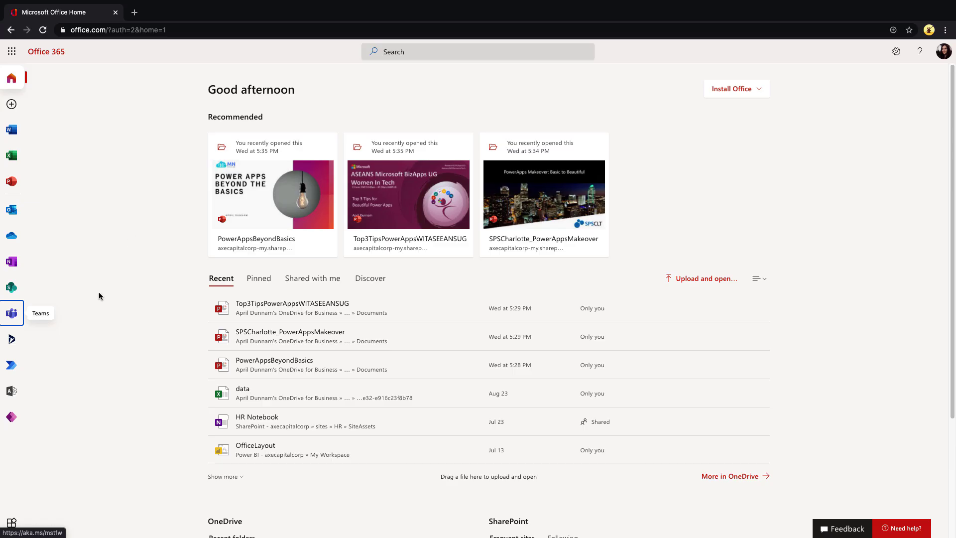
# Open Teams, find Power Apps among More added apps by searching 'power', and scroll its home page
pyautogui.click(18, 317)
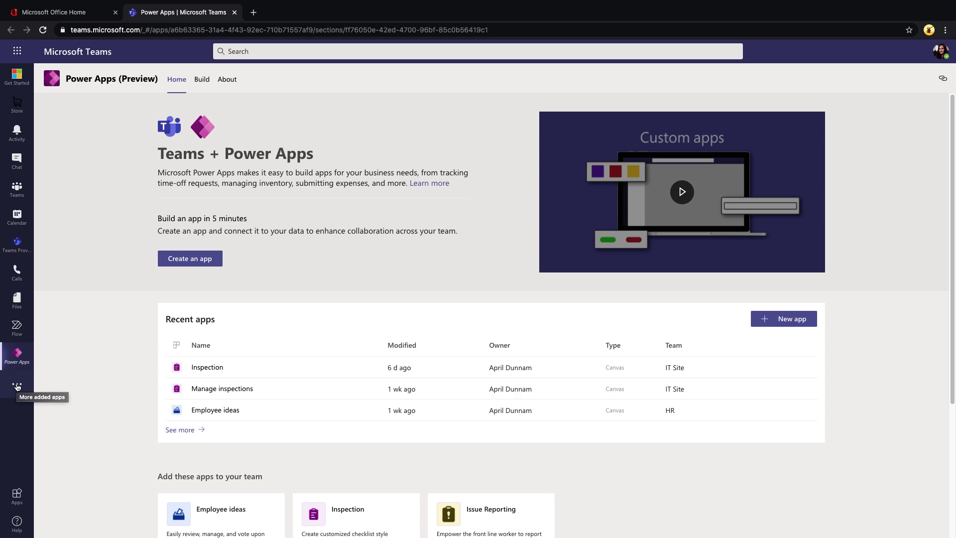
pyautogui.click(17, 386)
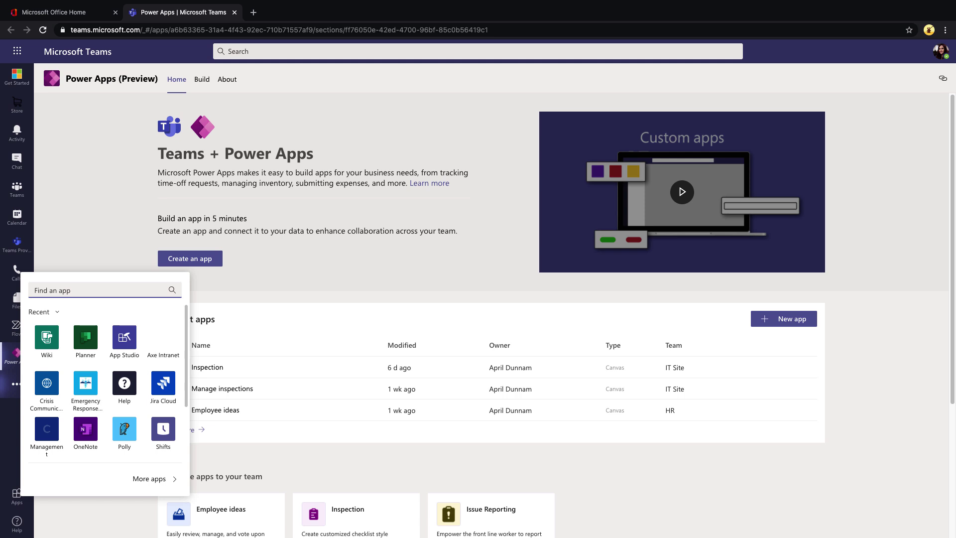
pyautogui.write('power')
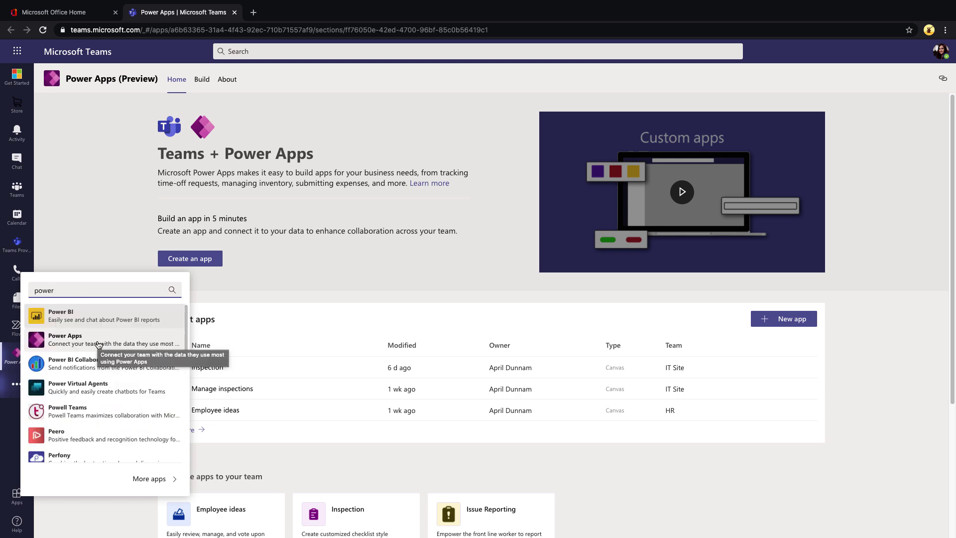
pyautogui.click(98, 344)
pyautogui.scroll(-3, 138, 380)
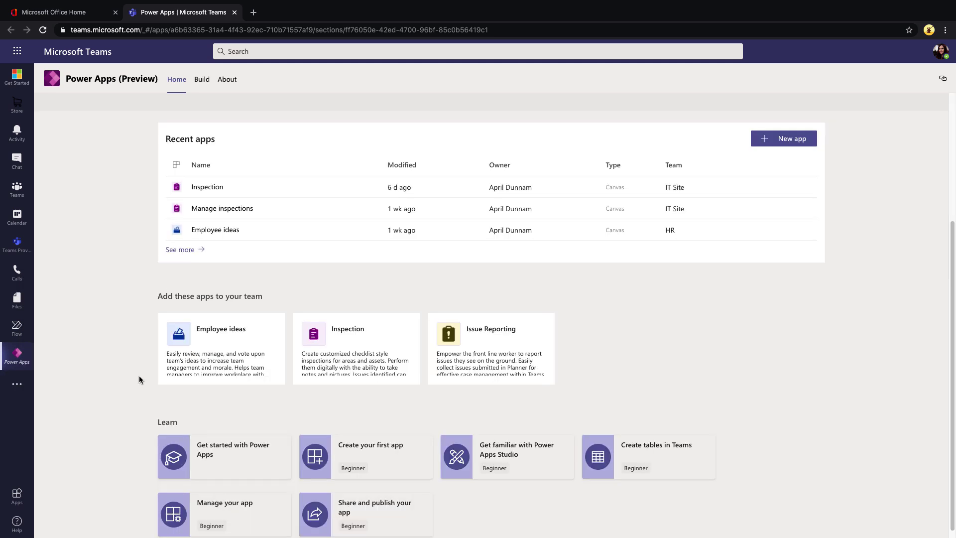
pyautogui.scroll(-1, 139, 379)
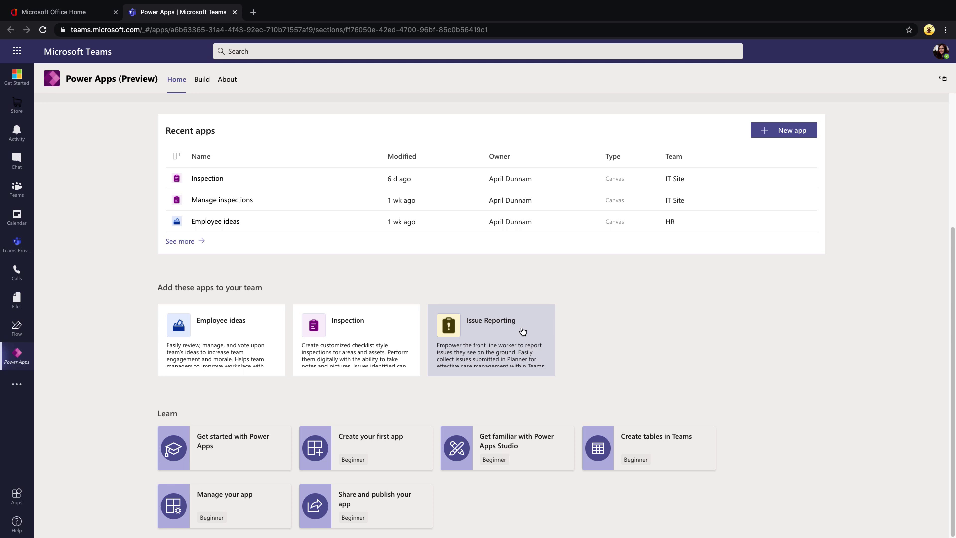
# Add Issue Reporting as a tab in the IT Site General channel without posting to the channel
pyautogui.click(501, 349)
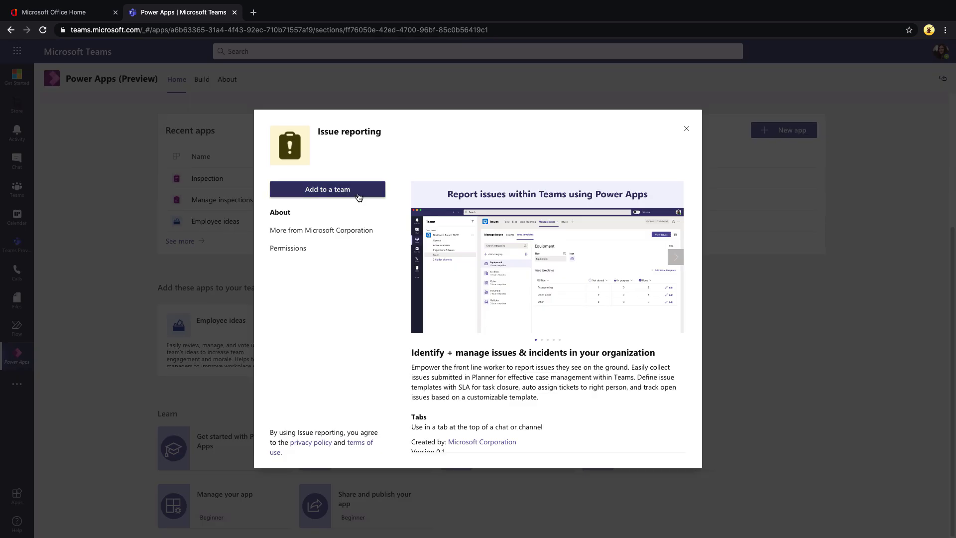
pyautogui.click(358, 194)
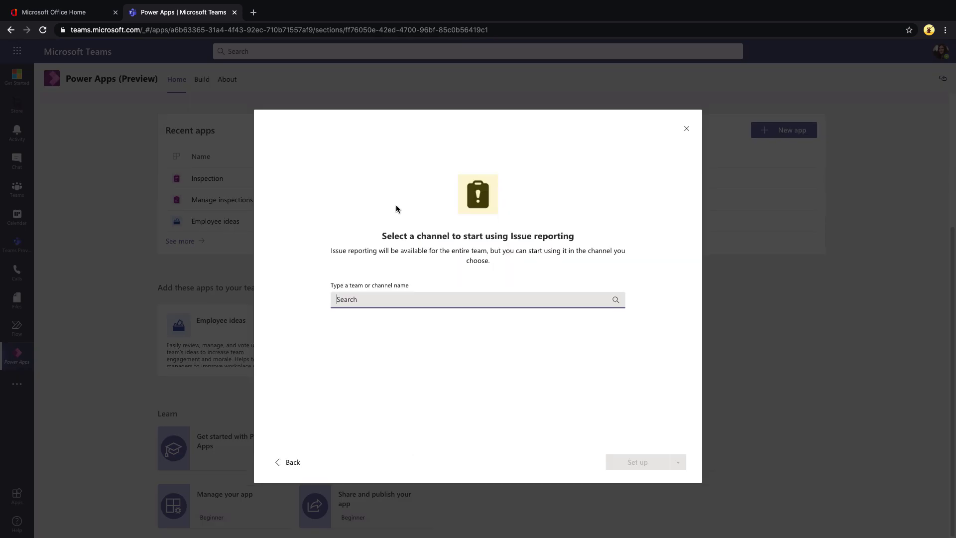
pyautogui.write('it')
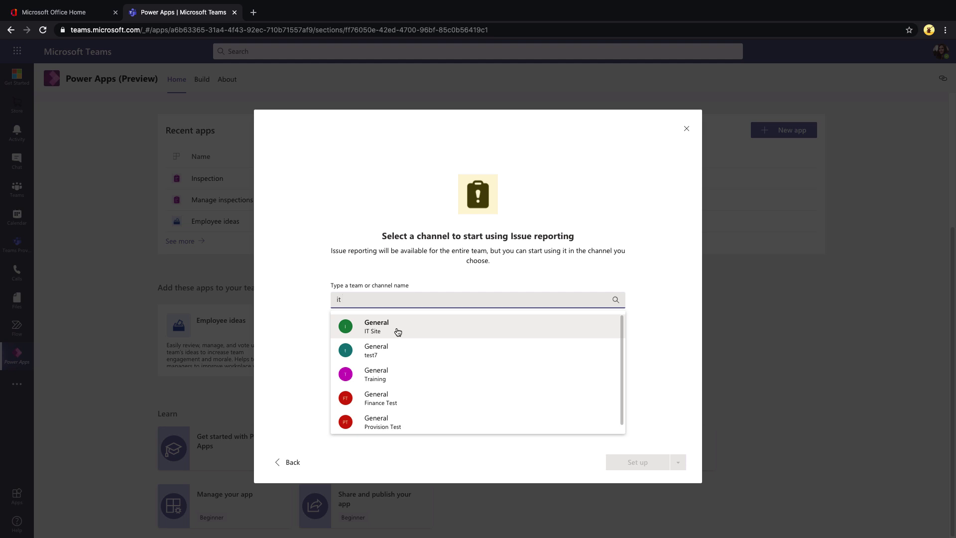
pyautogui.click(398, 331)
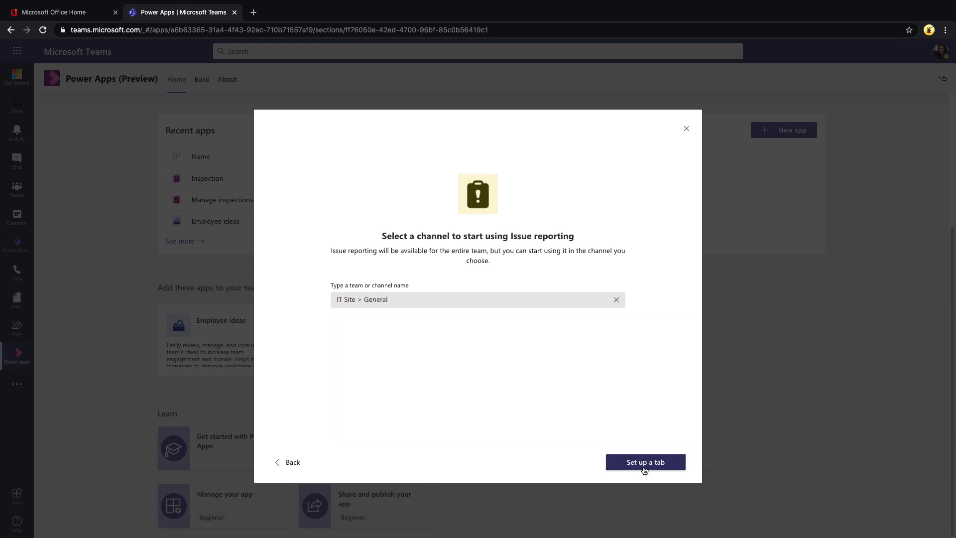
pyautogui.click(644, 463)
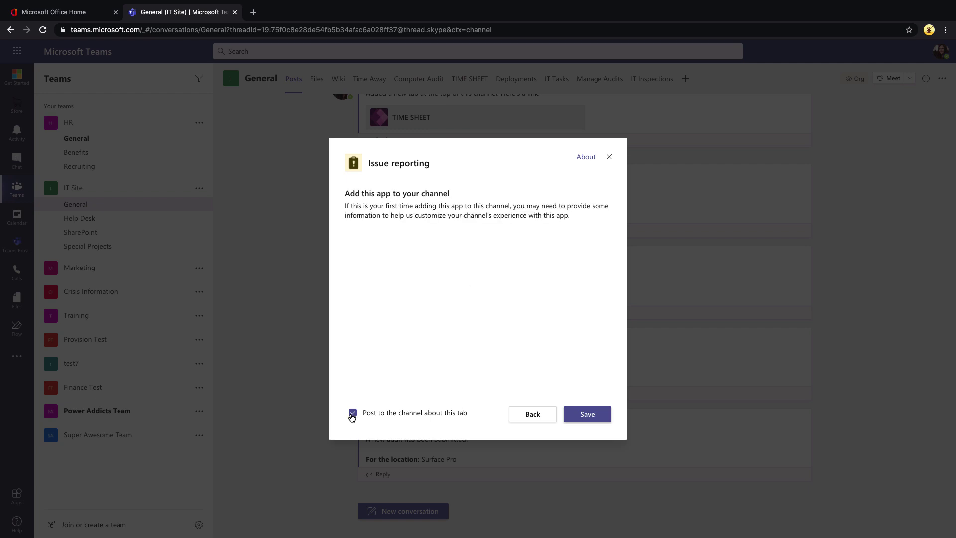
pyautogui.click(352, 414)
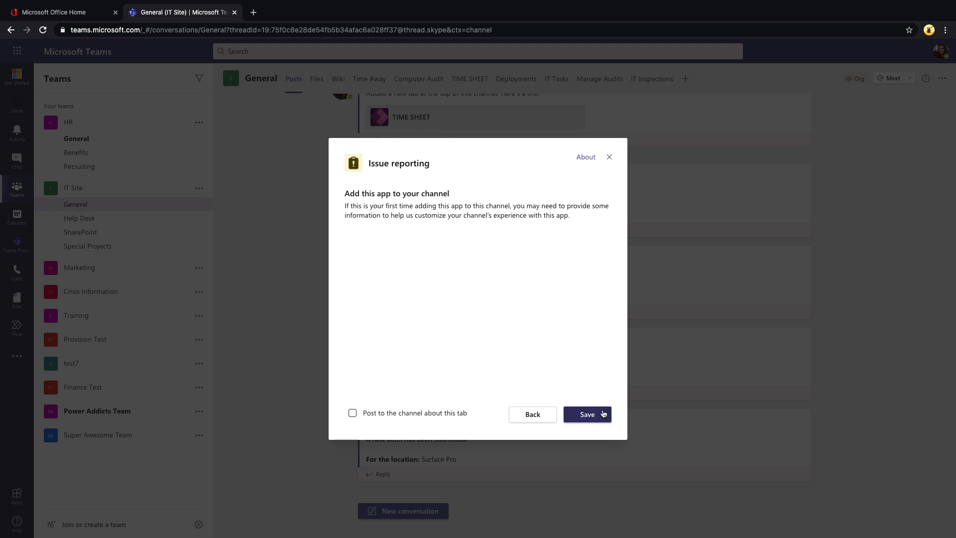
pyautogui.click(599, 412)
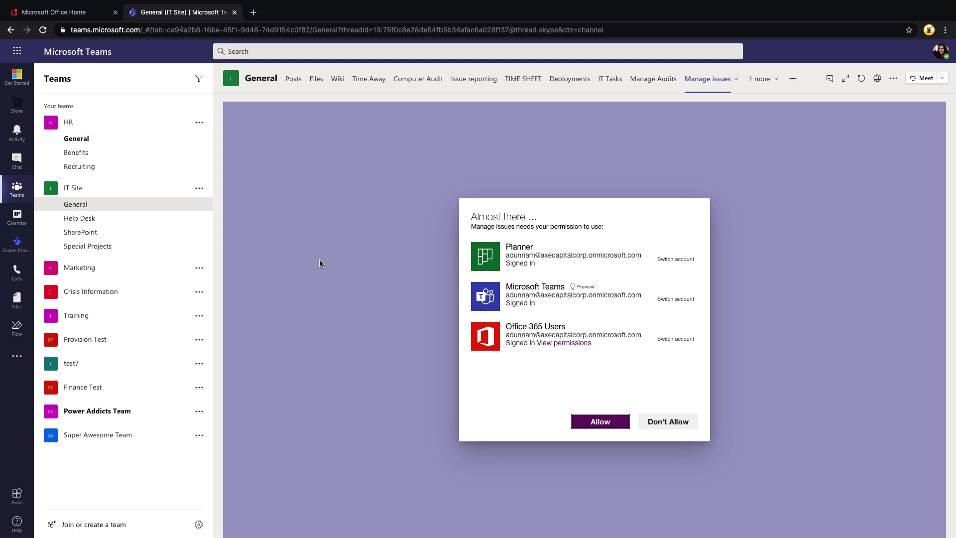
# Allow the app's Planner and Teams permissions and connect it to the IT Inspections plan
pyautogui.click(594, 424)
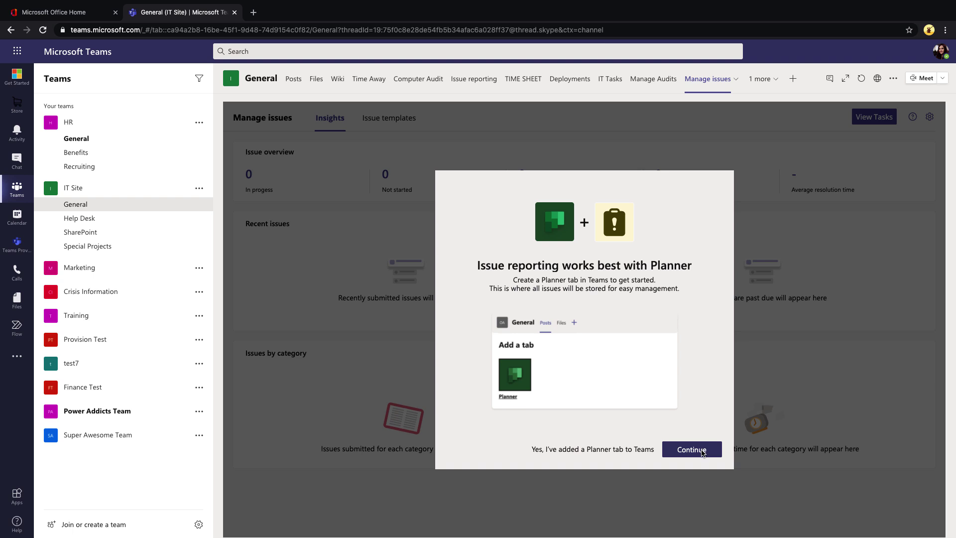
pyautogui.click(703, 451)
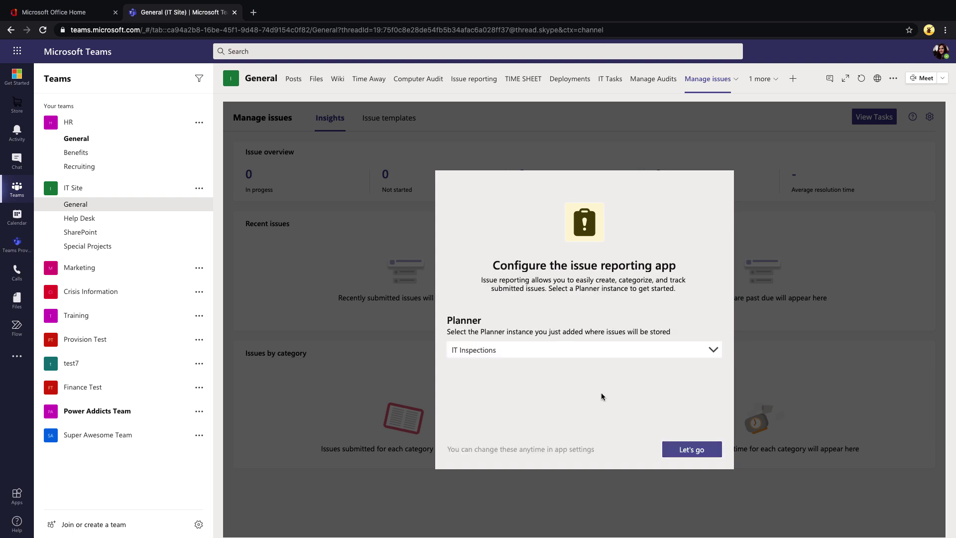
pyautogui.click(712, 350)
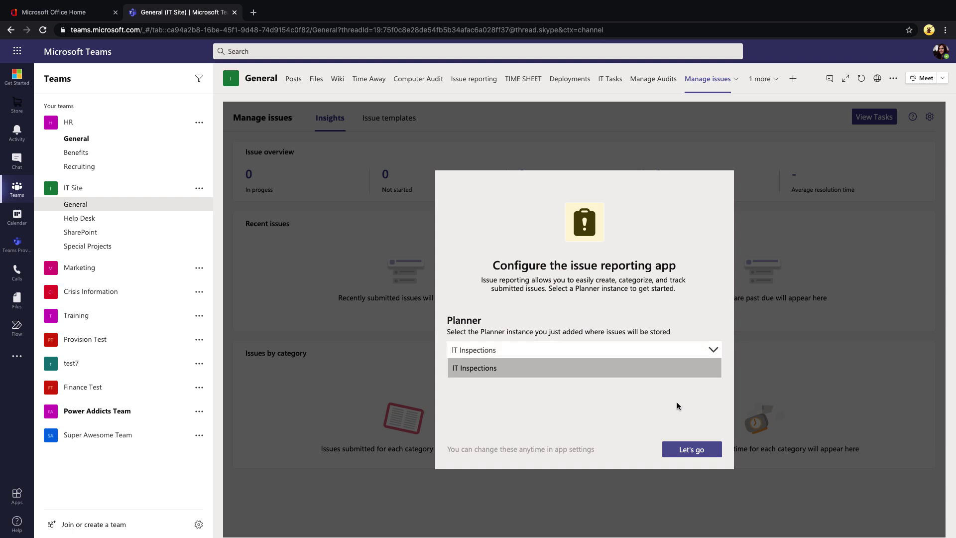
pyautogui.click(676, 402)
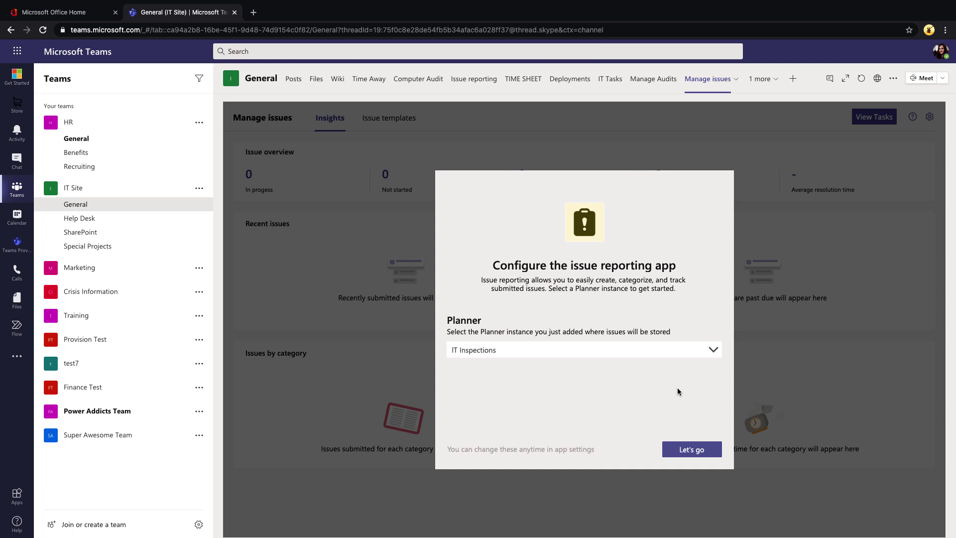
pyautogui.click(691, 450)
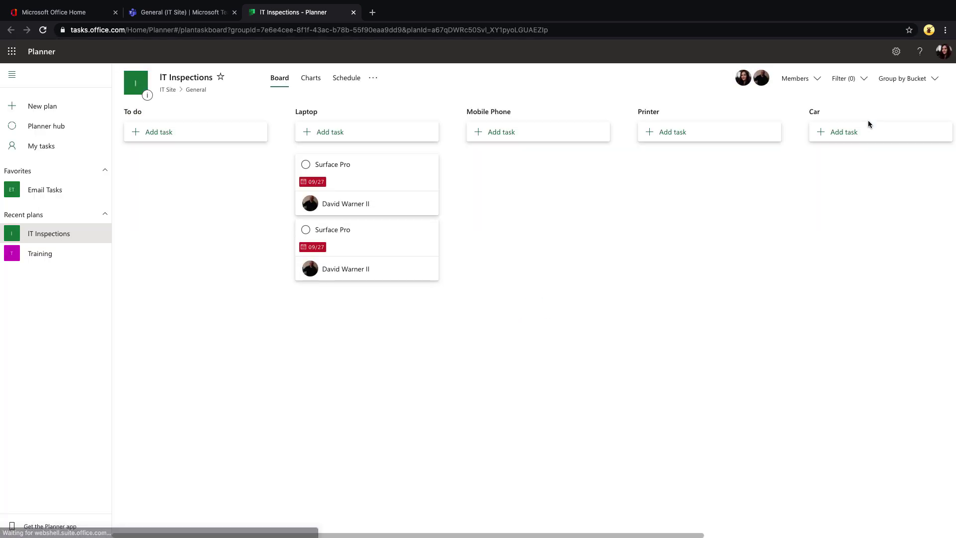
pyautogui.hotkey('ctrl', 'w')
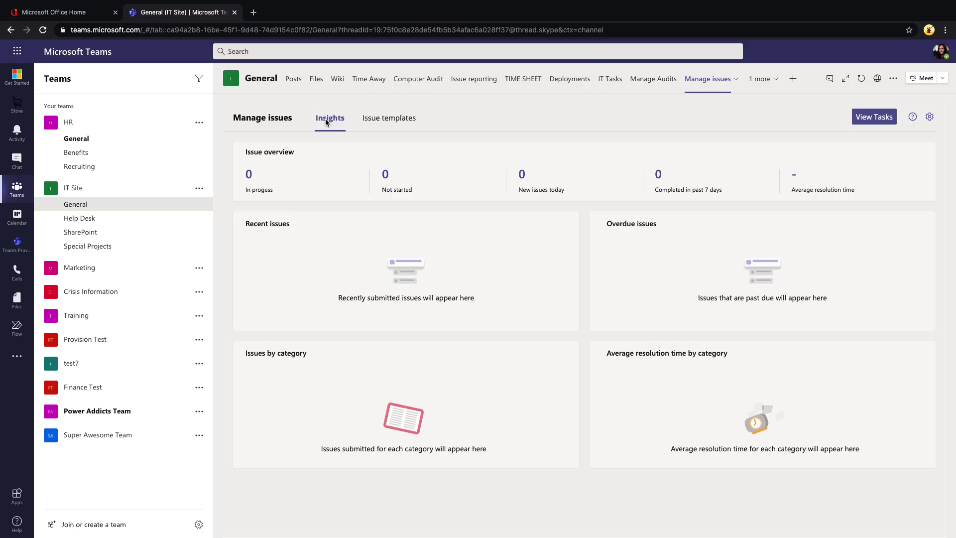
# Check the settings show IT Inspections as the Planner plan, then view the Issue templates
pyautogui.click(929, 118)
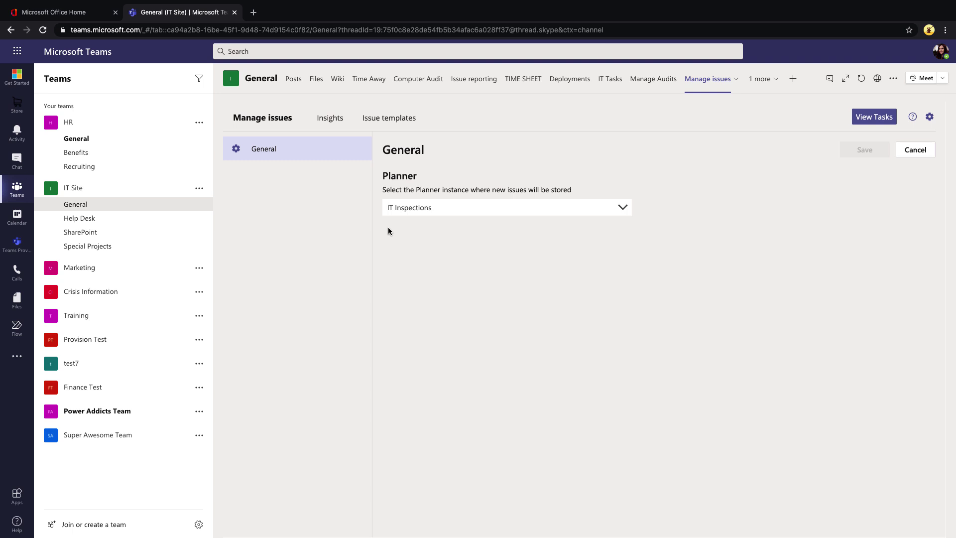
pyautogui.click(388, 120)
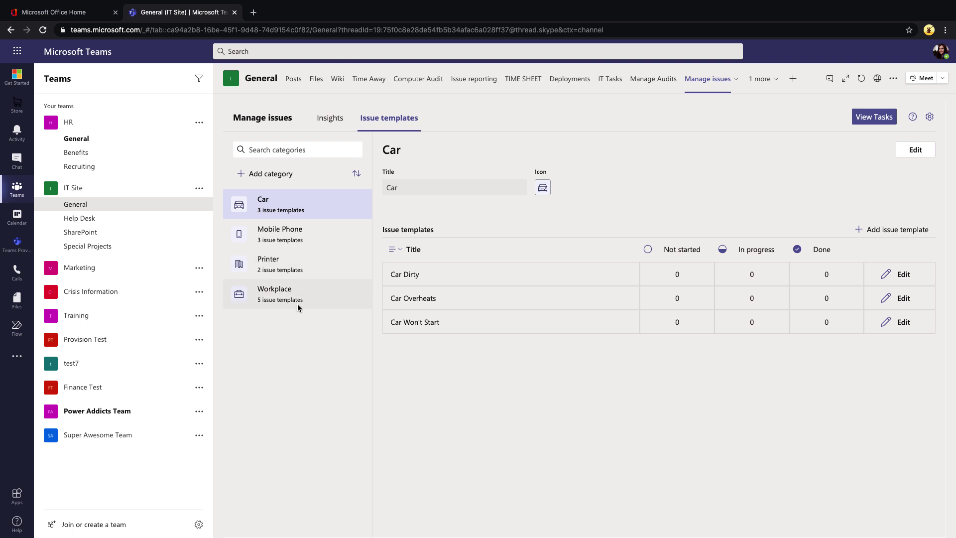
# Show the Mobile Phone category's issue templates
pyautogui.click(283, 229)
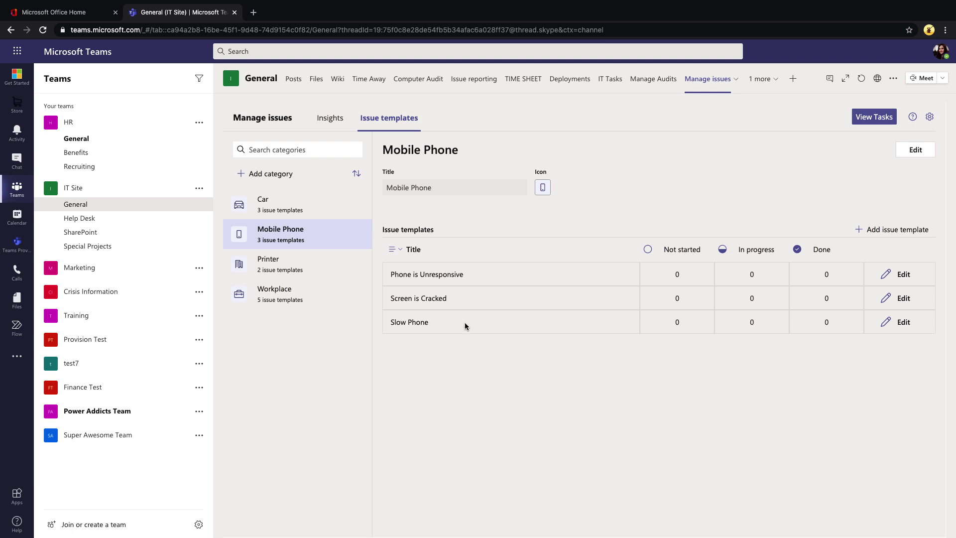
# Open the Phone is Unresponsive template in the editor
pyautogui.click(902, 274)
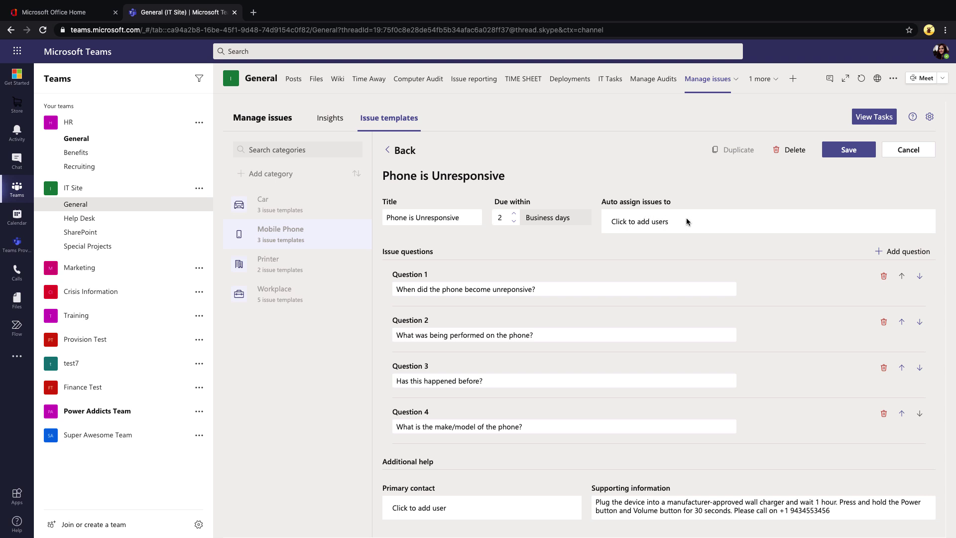
# Auto-assign Phone is Unresponsive issues to a team member found by name search
pyautogui.click(637, 223)
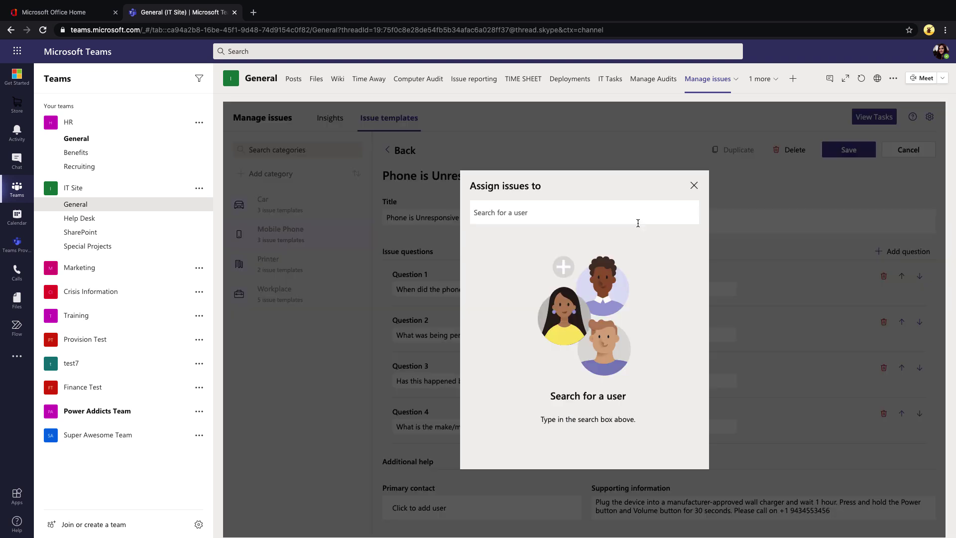
pyautogui.click(627, 217)
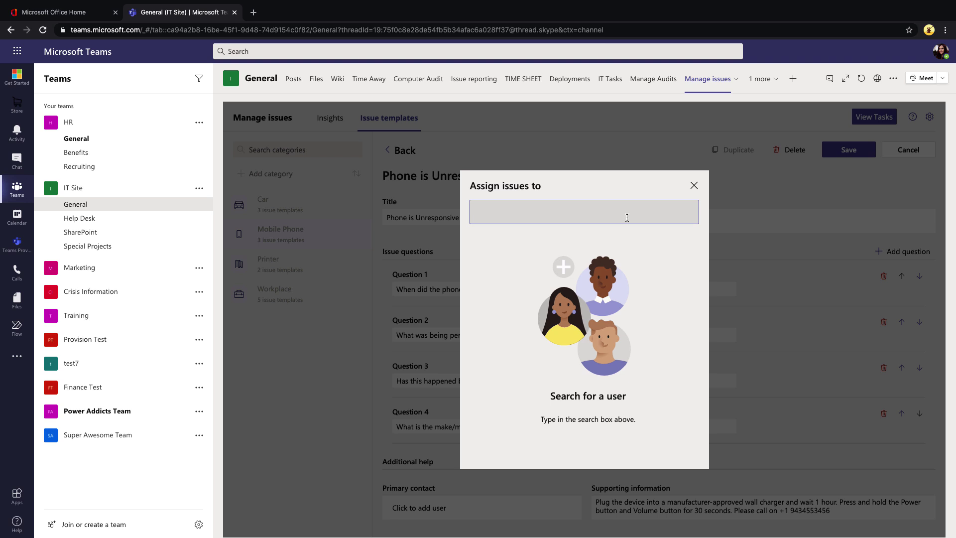
pyautogui.write('april')
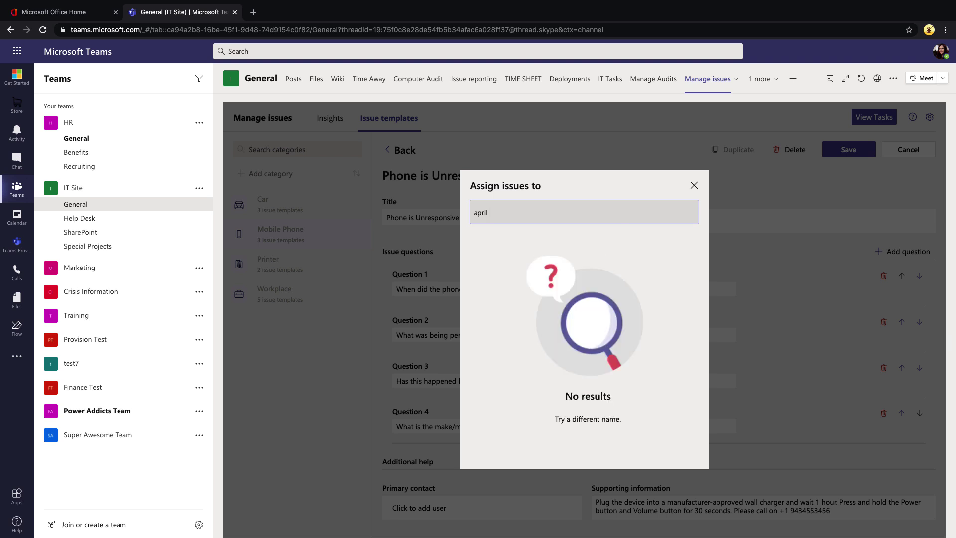
pyautogui.click(508, 251)
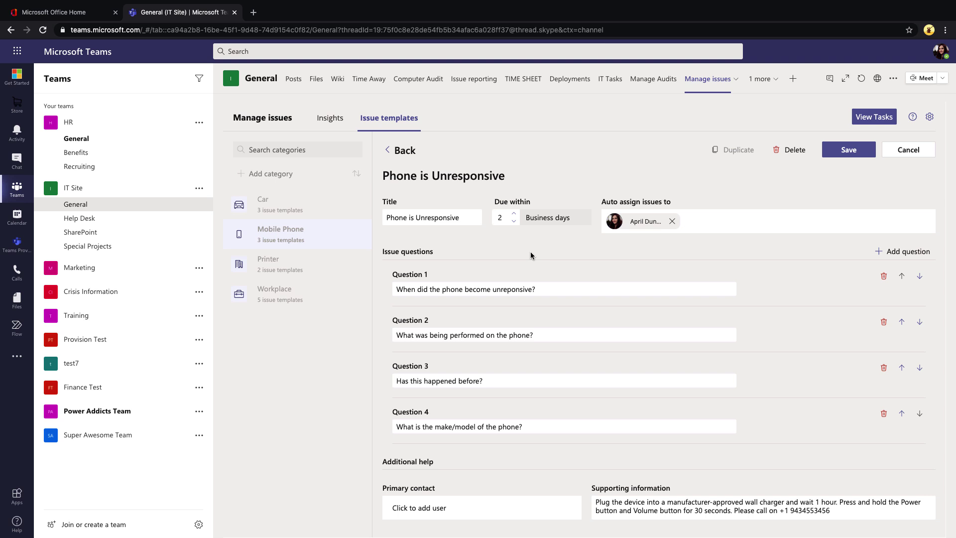
# Add the managing consultant, found by name search, as a second auto-assignee
pyautogui.click(715, 222)
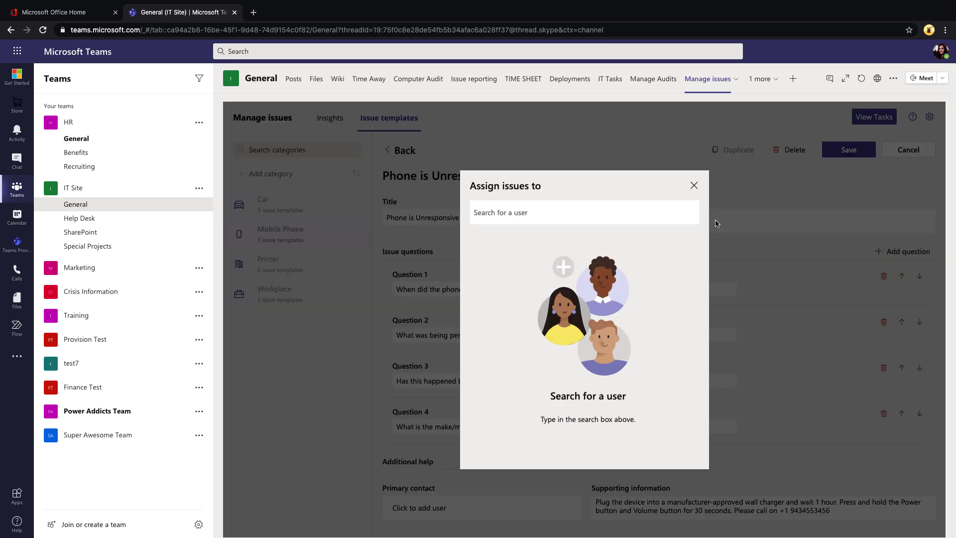
pyautogui.click(631, 222)
pyautogui.write('david')
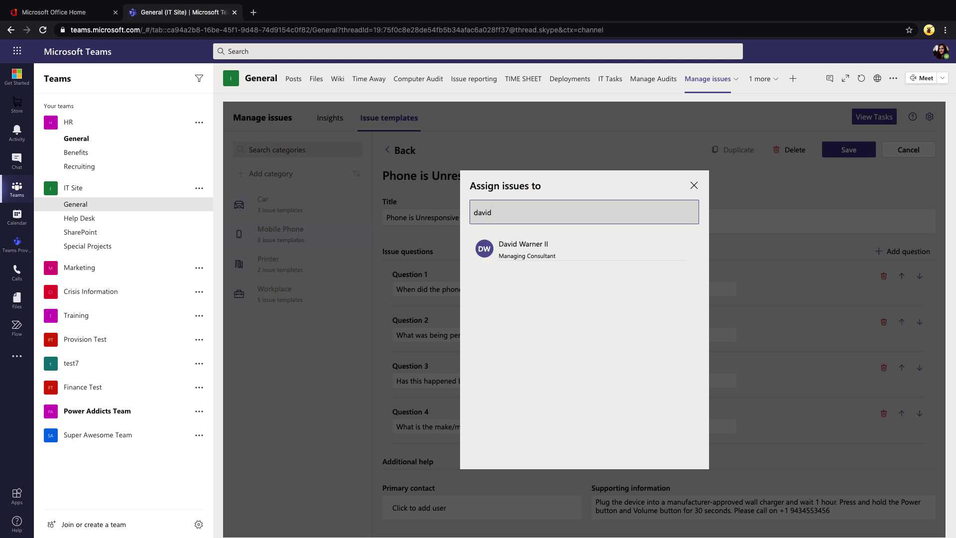
pyautogui.click(589, 247)
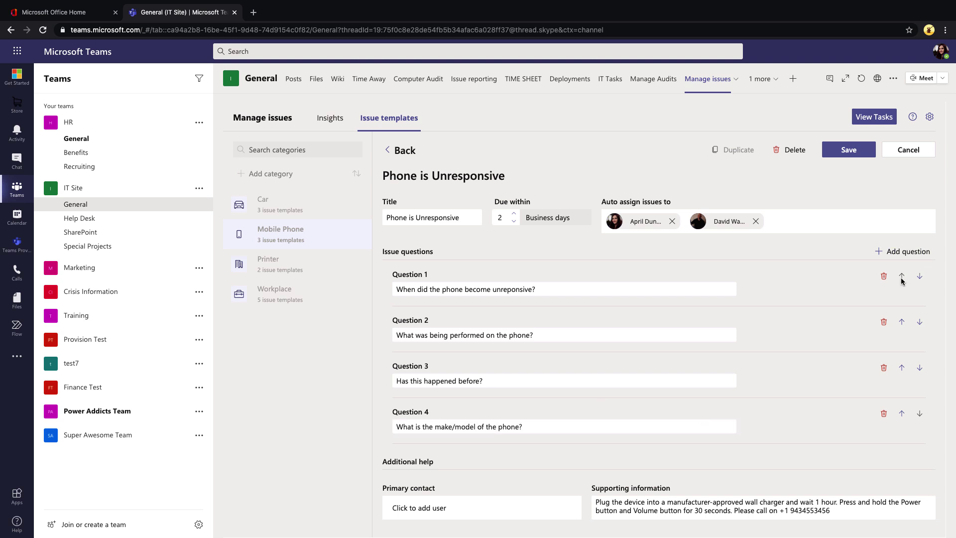
# Move Question 2 down one place and add Question 5, 'How old is your phone?'
pyautogui.click(919, 323)
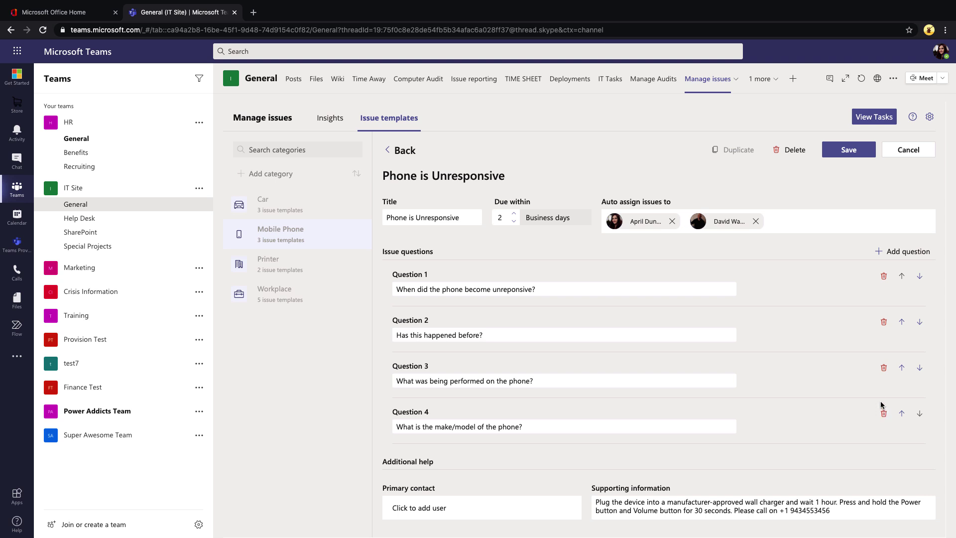
pyautogui.click(879, 253)
pyautogui.scroll(-1, 665, 434)
pyautogui.click(665, 434)
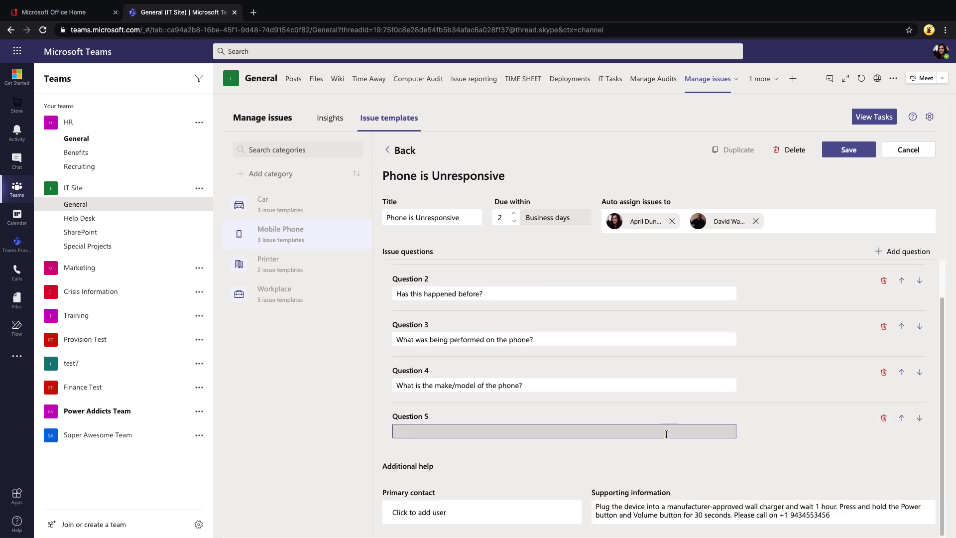
pyautogui.write('How old is your phone?')
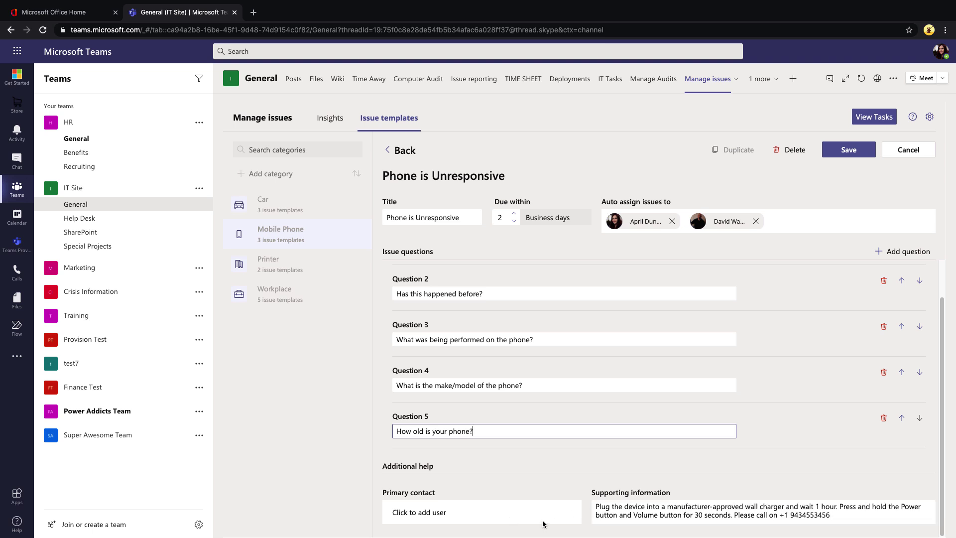
# Set a team member, found by name search, as the additional-help primary contact
pyautogui.click(453, 506)
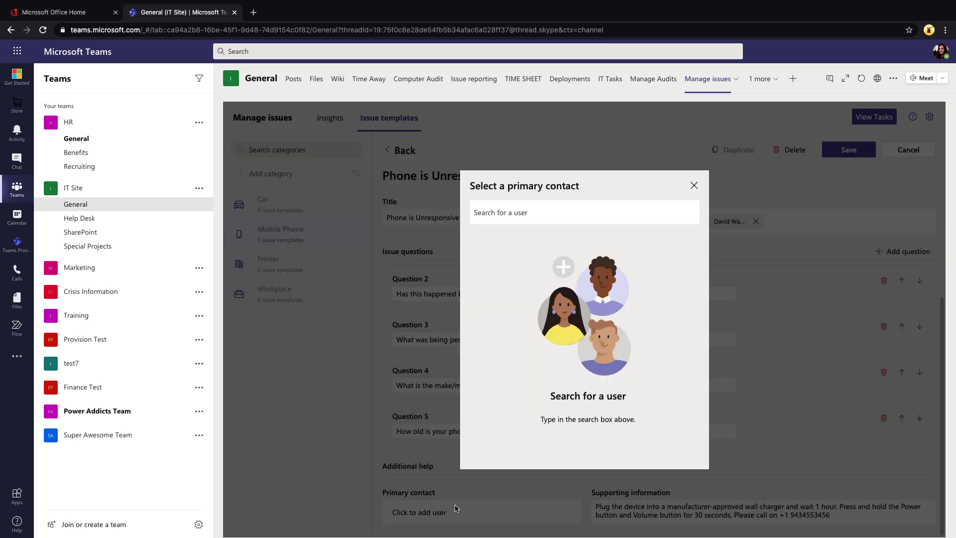
pyautogui.click(517, 219)
pyautogui.write('april')
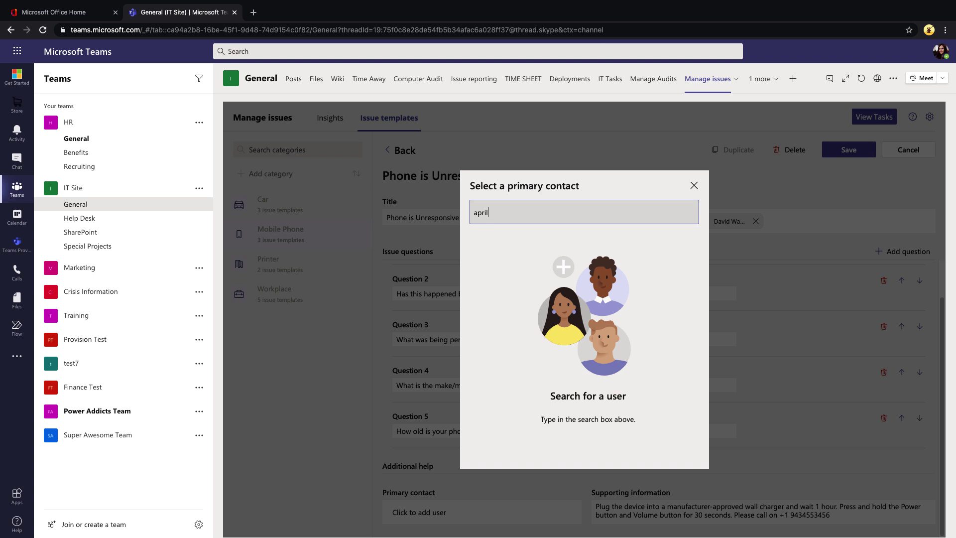
pyautogui.press('Return')
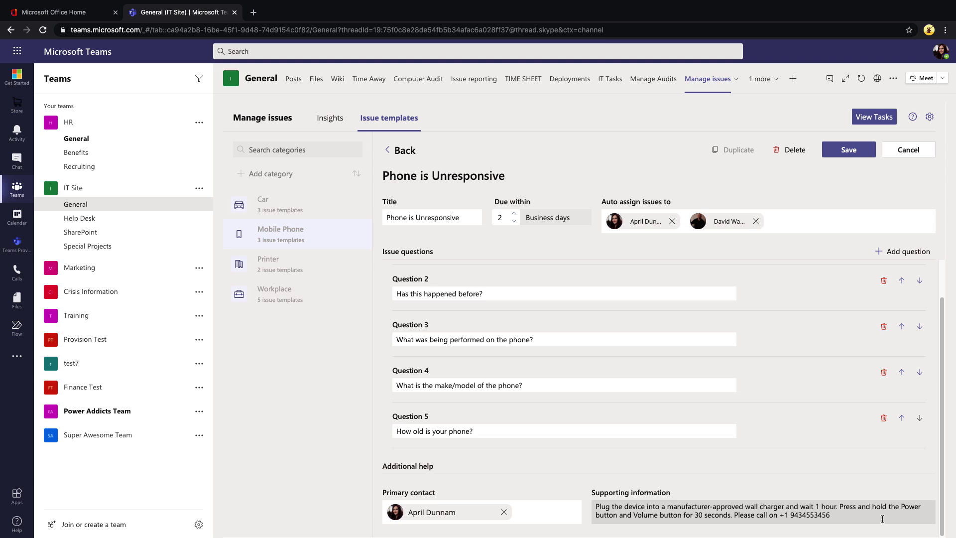
# Save the edited Phone is Unresponsive template
pyautogui.click(848, 149)
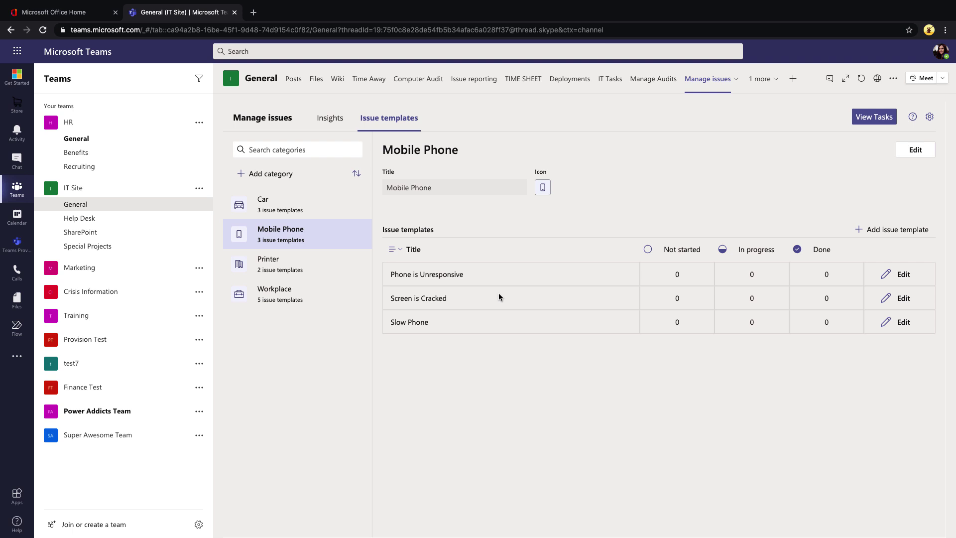
# Open the Issue reporting tab in IT Site's General channel and allow its requested permissions
pyautogui.click(474, 86)
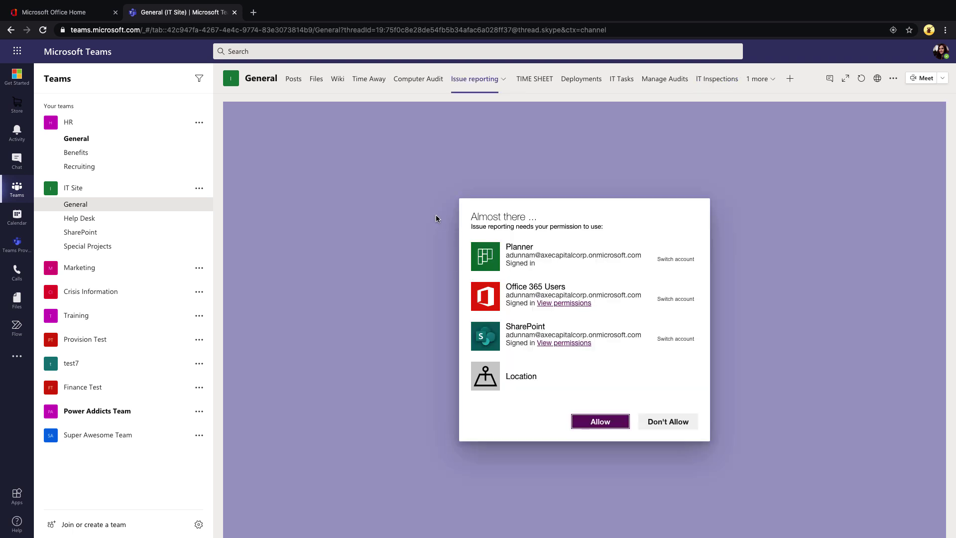
pyautogui.click(599, 422)
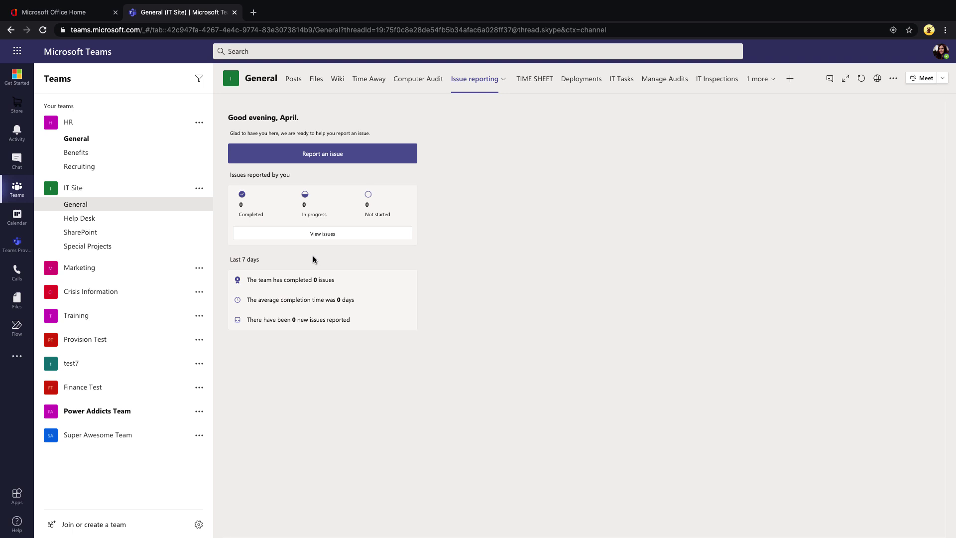
# Check the reported issues, then start a new report showing only Mobile Phone issue types
pyautogui.click(318, 233)
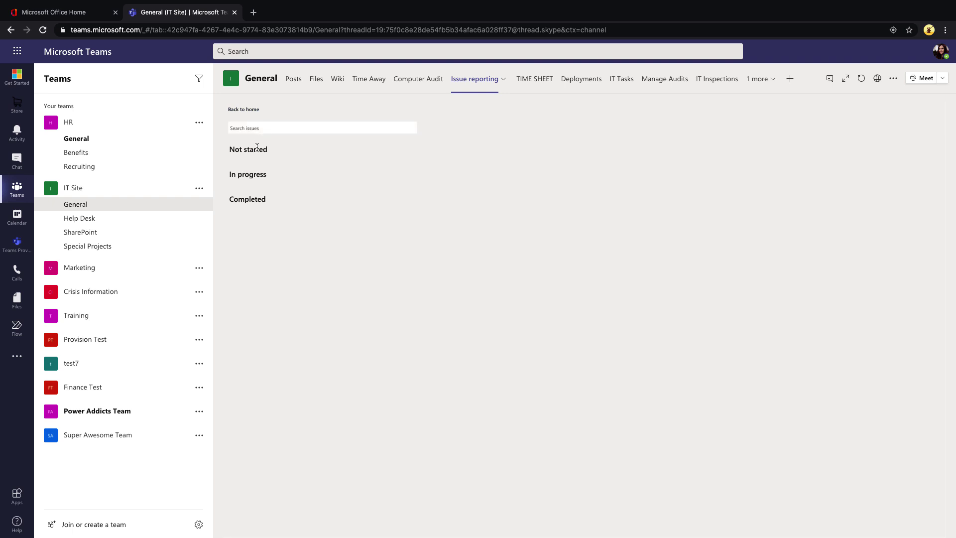
pyautogui.click(242, 109)
pyautogui.click(324, 158)
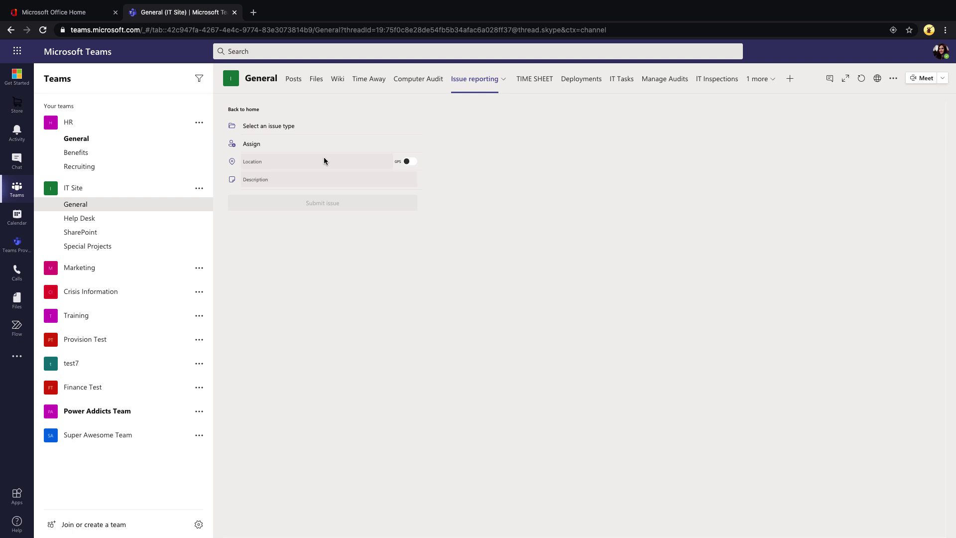
pyautogui.click(274, 125)
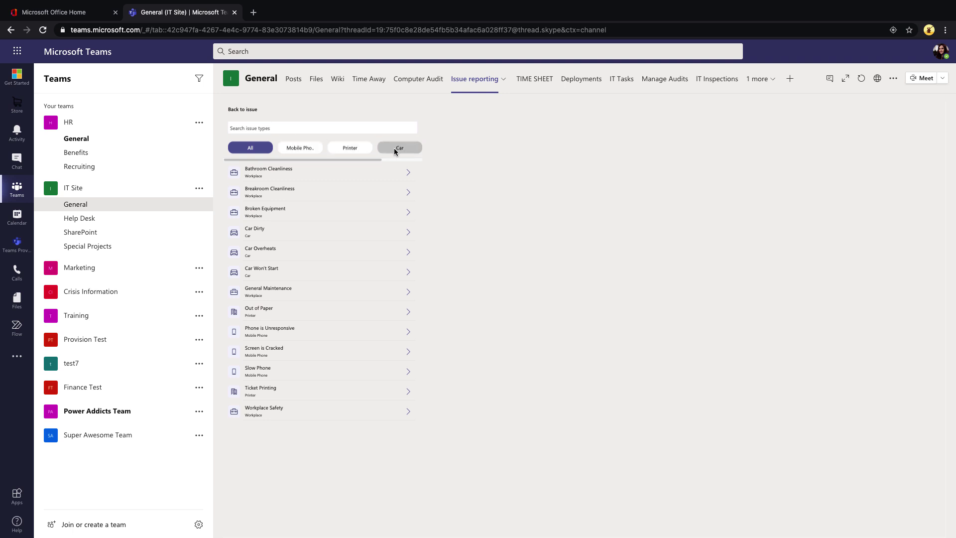
pyautogui.moveTo(249, 160); pyautogui.dragTo(282, 152)
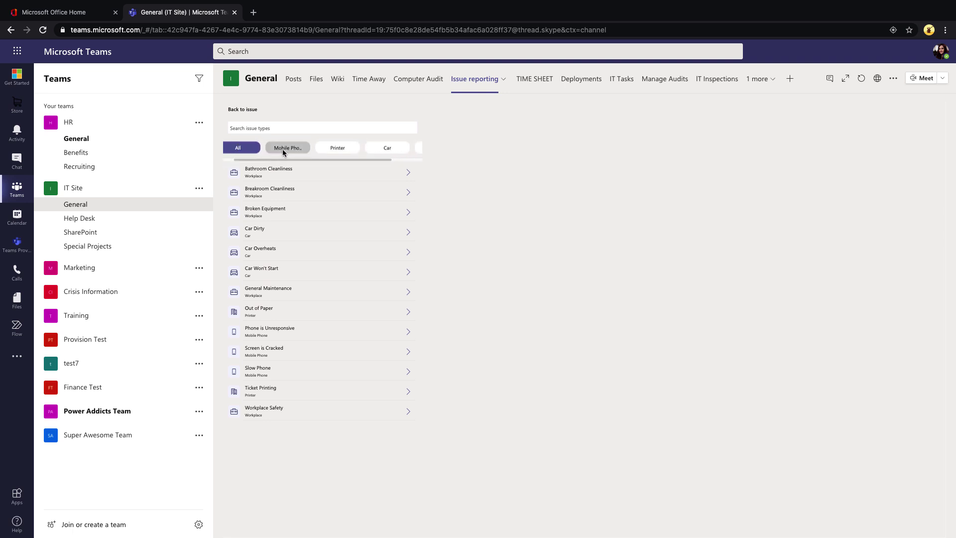
pyautogui.click(283, 149)
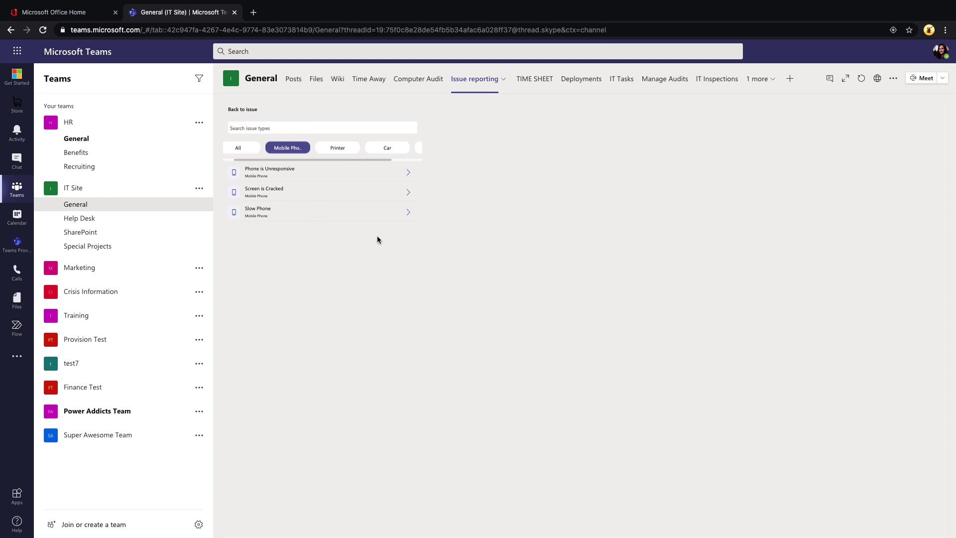
# Start a Phone is Unresponsive report with GPS on, description 'My phone won't load any apps', answer 'Trying to open Outlook'
pyautogui.click(326, 173)
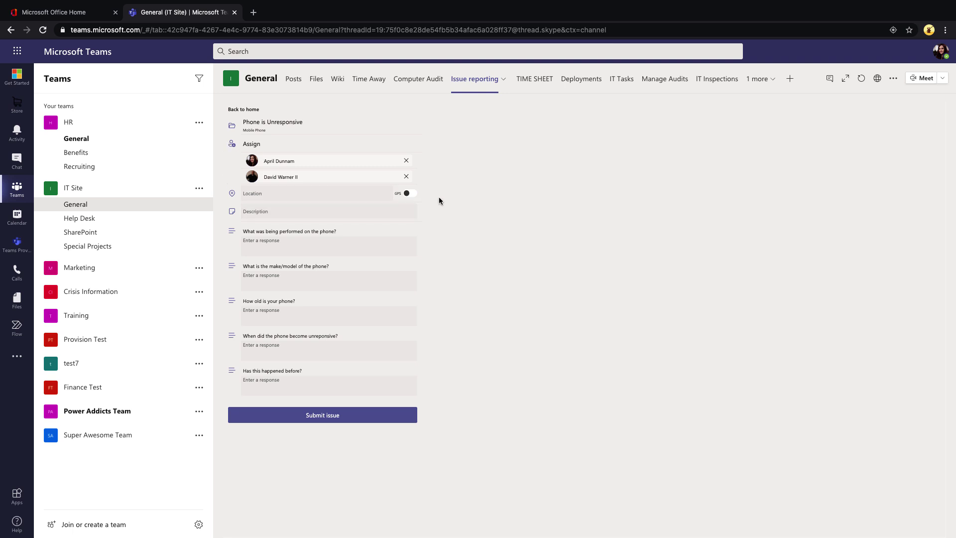
pyautogui.click(406, 194)
pyautogui.click(361, 212)
pyautogui.write("My phone won't load any apps")
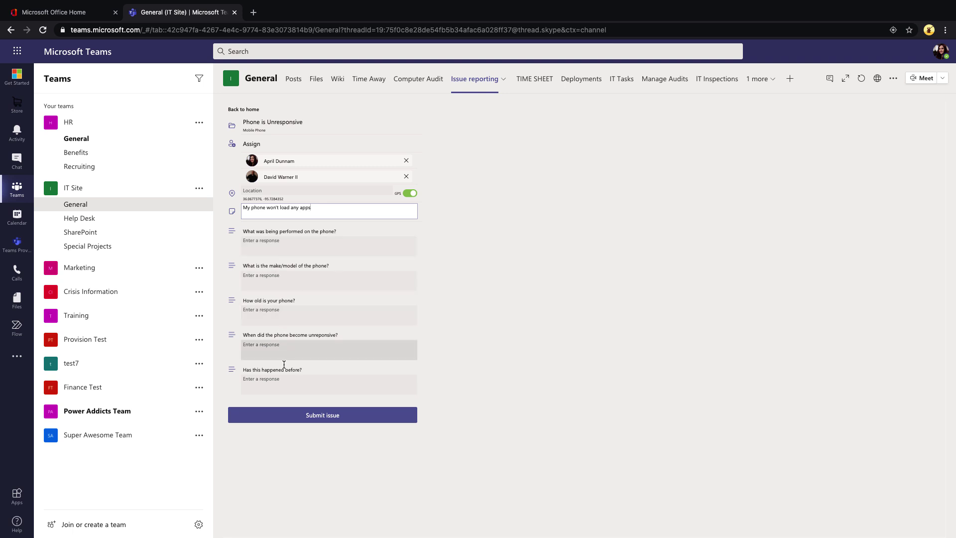
pyautogui.press('Tab')
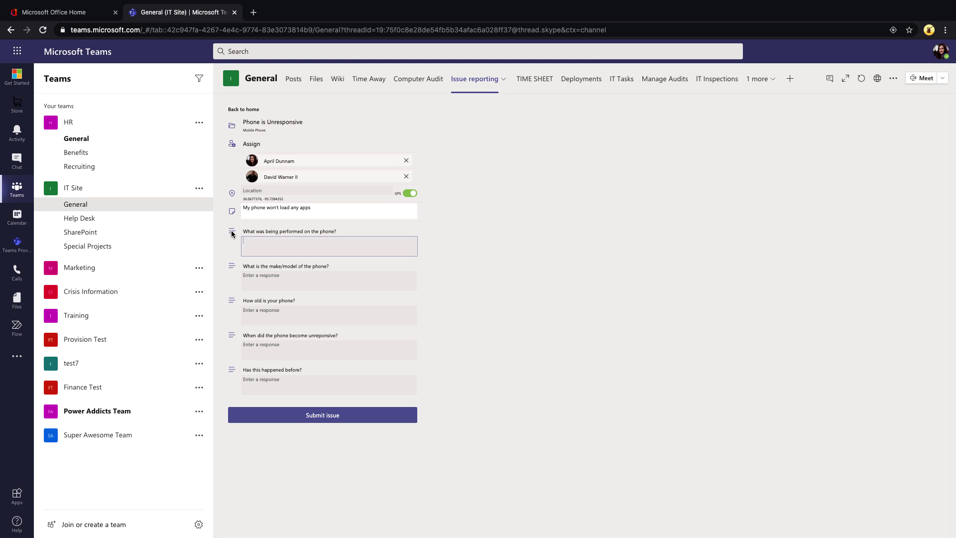
pyautogui.write('Trying to open Outlook')
pyautogui.click(267, 282)
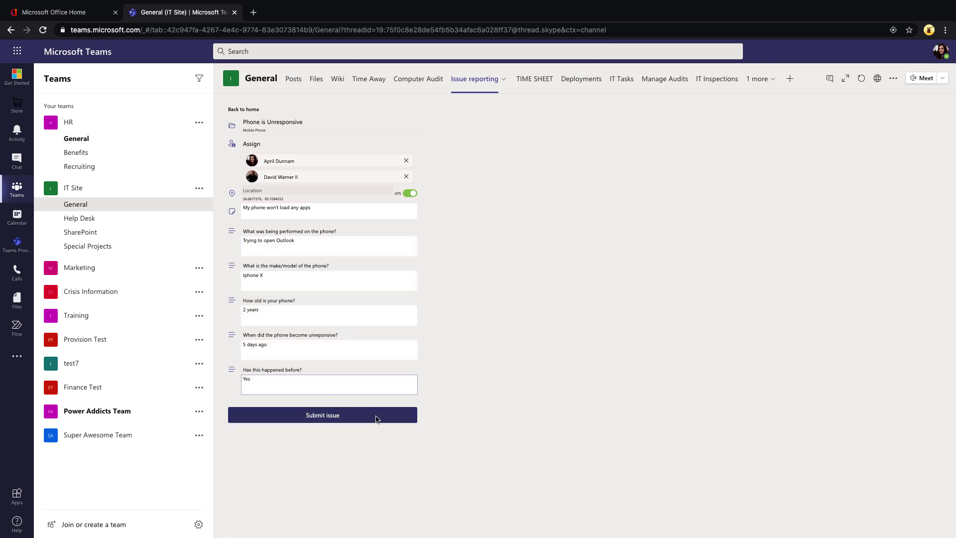
# Submit the Phone is Unresponsive report and go back to the Issue reporting home
pyautogui.click(365, 416)
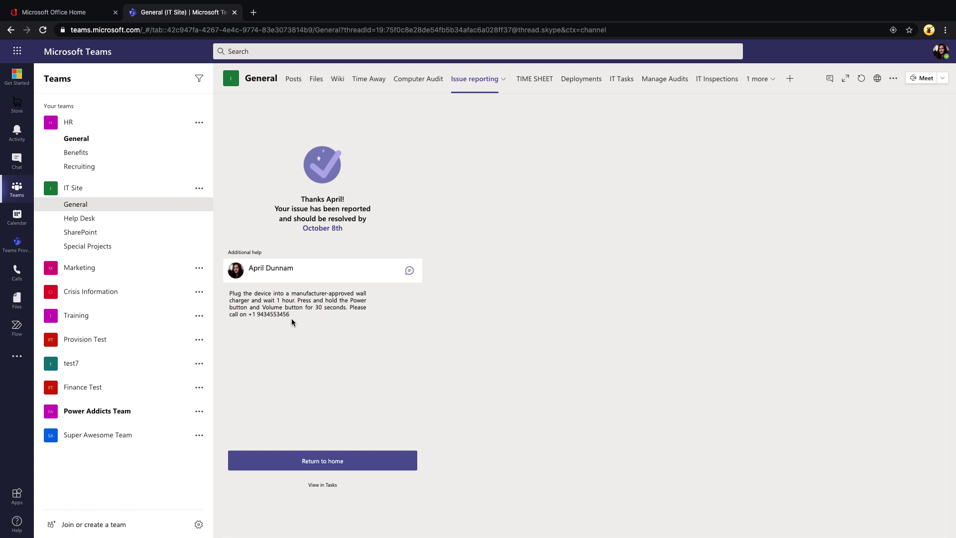
pyautogui.click(341, 462)
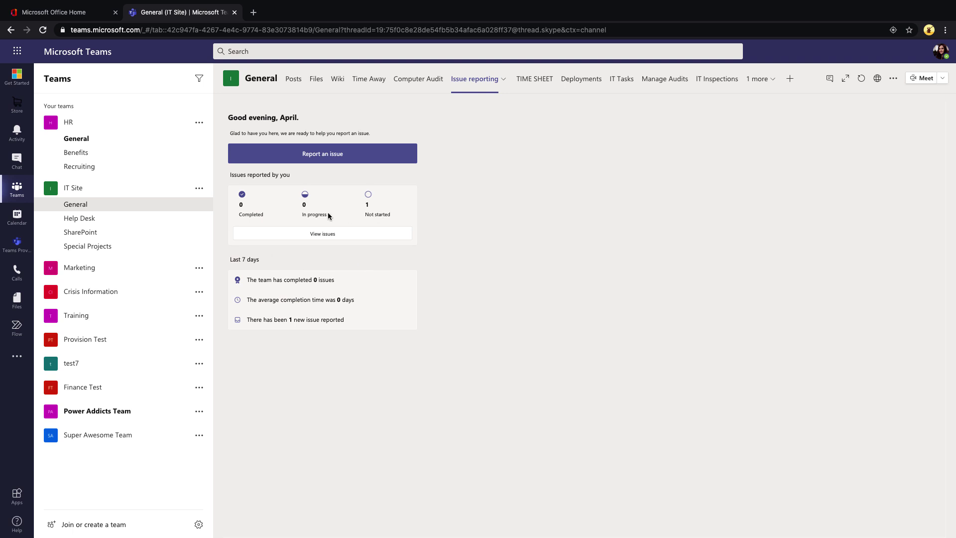
pyautogui.click(331, 234)
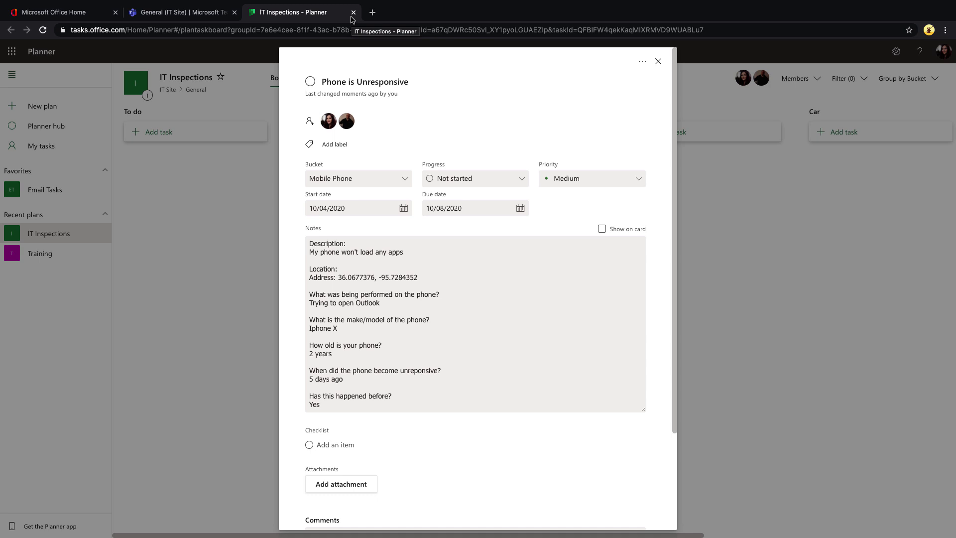
pyautogui.click(353, 14)
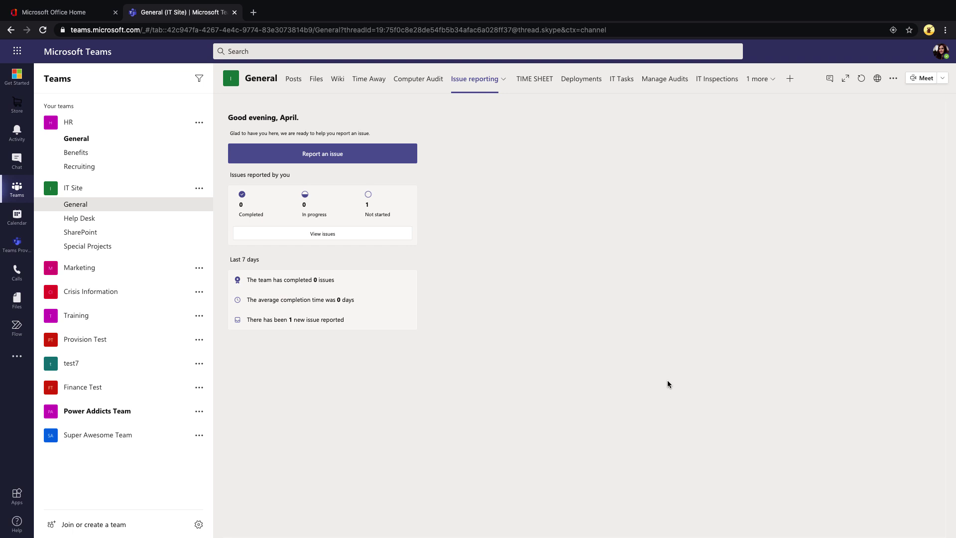
# Open the Manage issues tab from the channel's '1 more' tab list
pyautogui.click(761, 78)
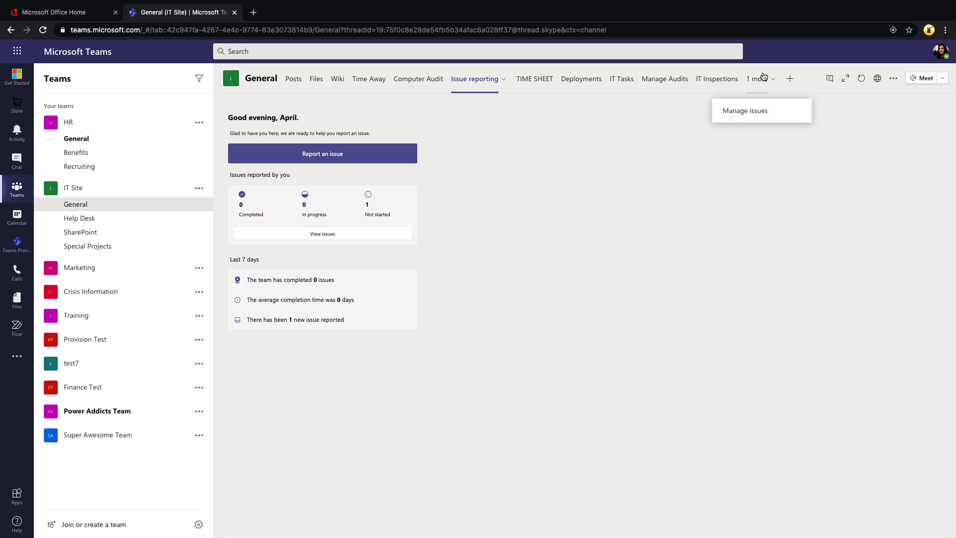
pyautogui.click(754, 111)
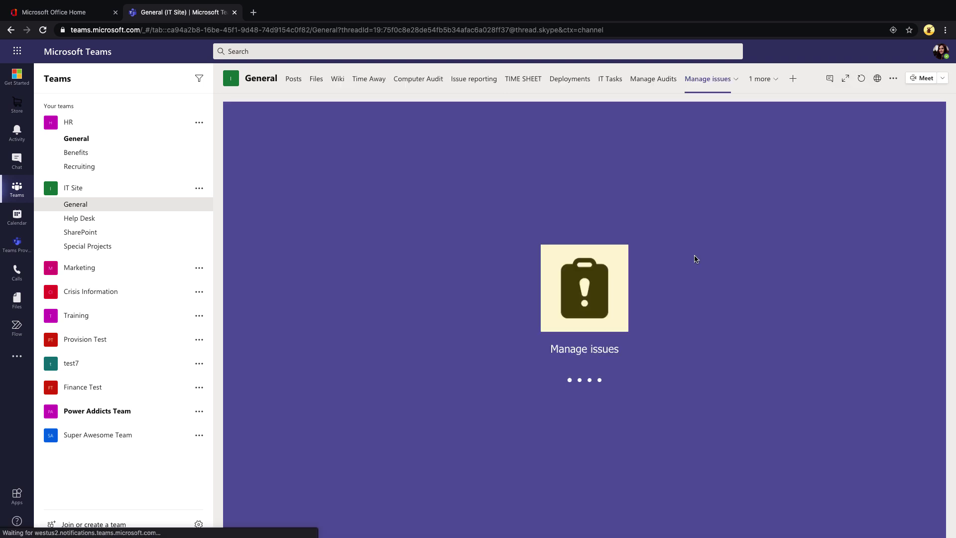